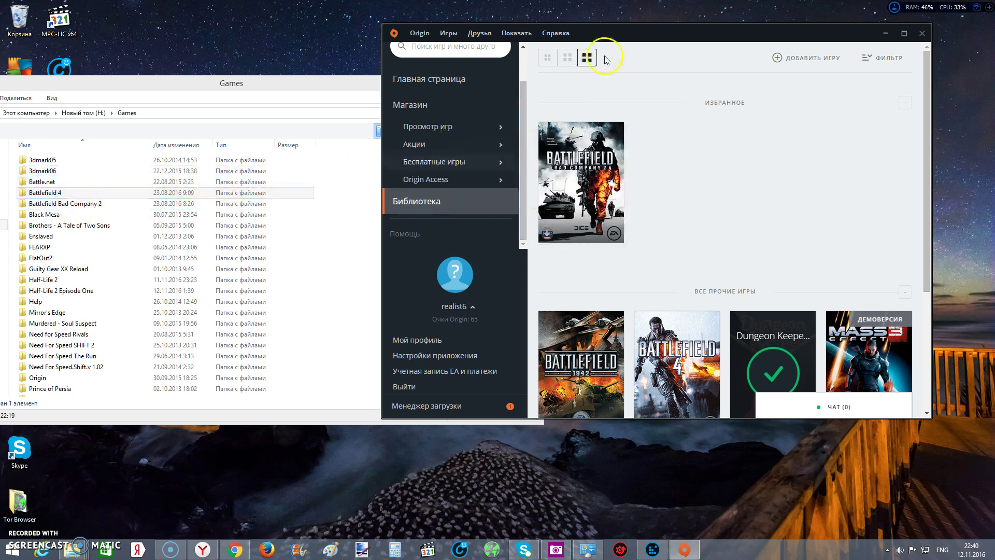
left_click_drag(692, 33, 672, 50)
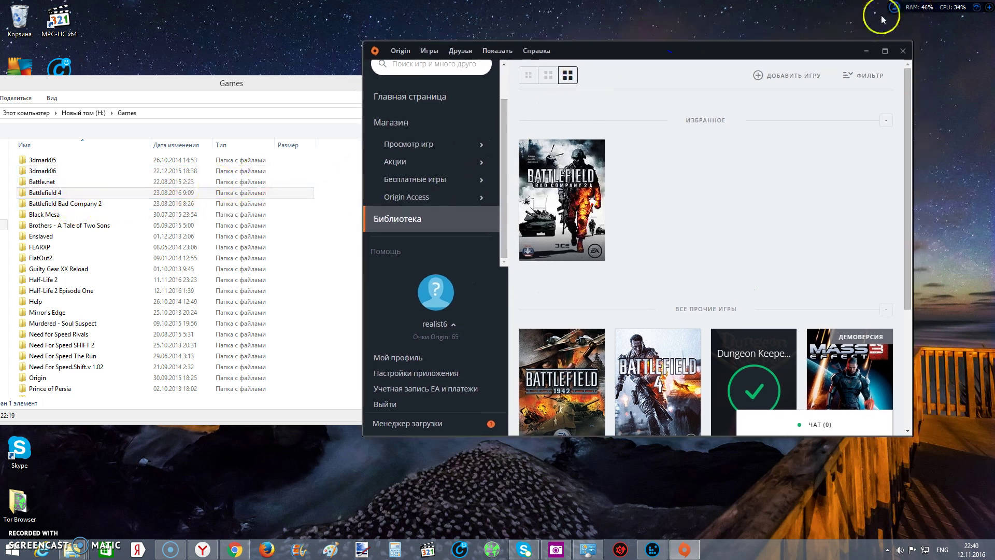
left_click_drag(606, 51, 600, 61)
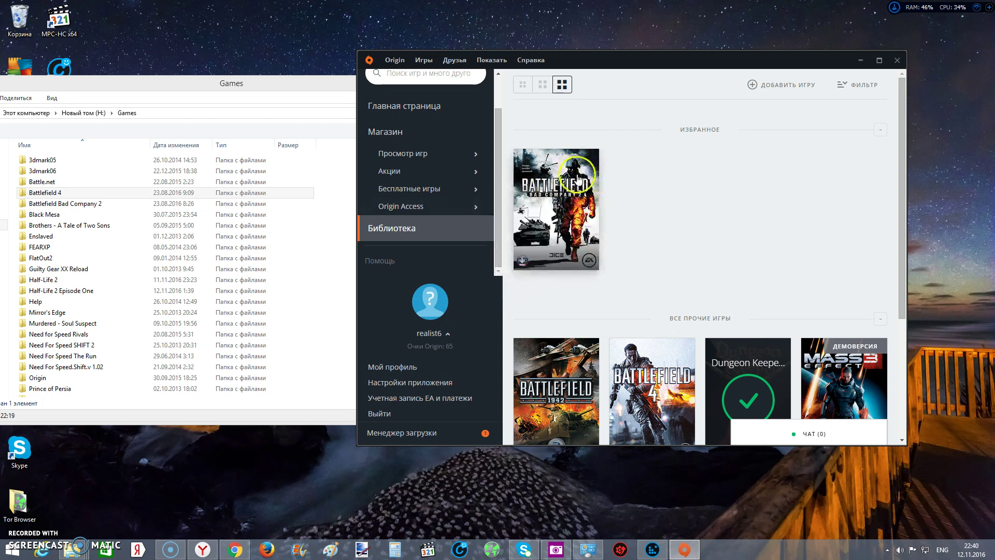
mouse_move(442, 213)
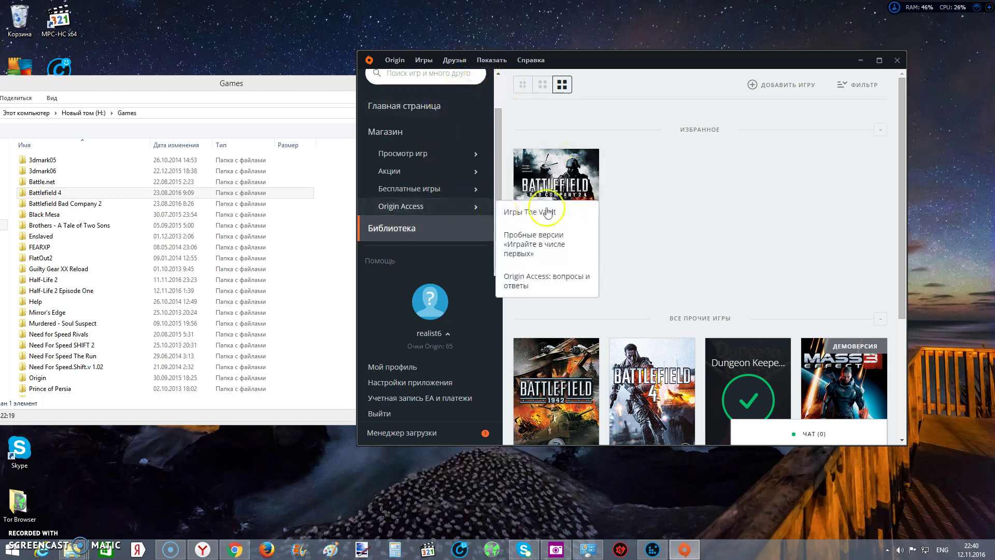
left_click_drag(631, 66, 551, 62)
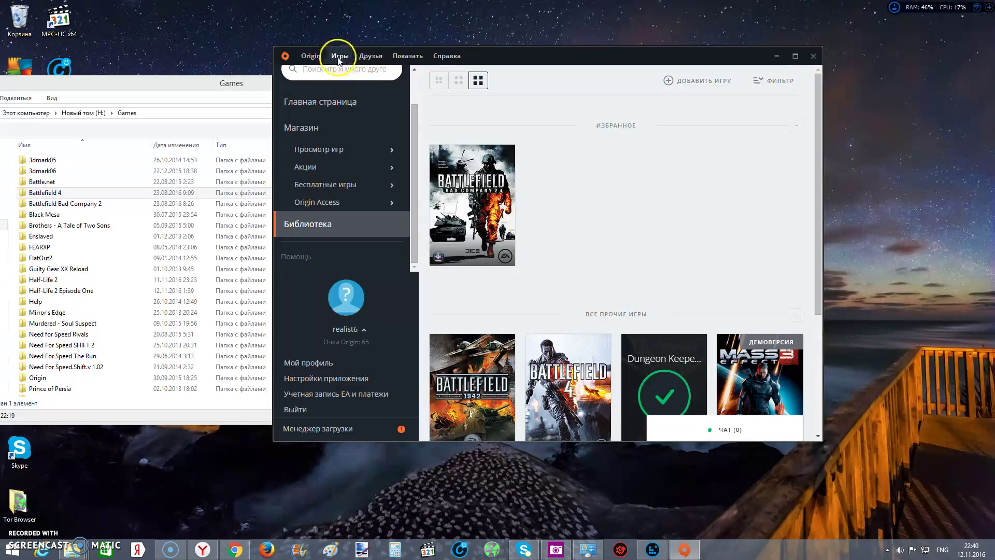
Step: Open the installation and saved files section of Origin's application settings
left_click(318, 56)
left_click(325, 72)
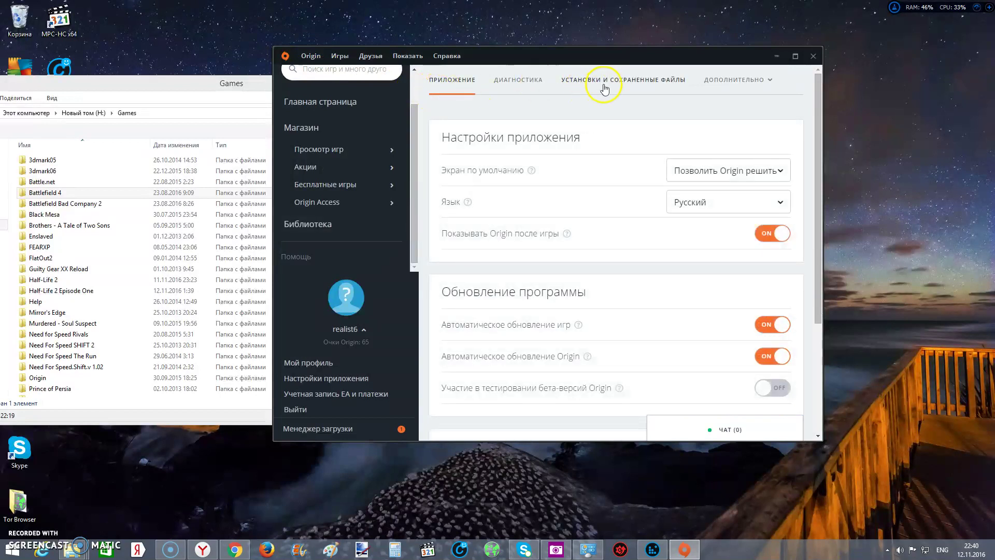
left_click(604, 86)
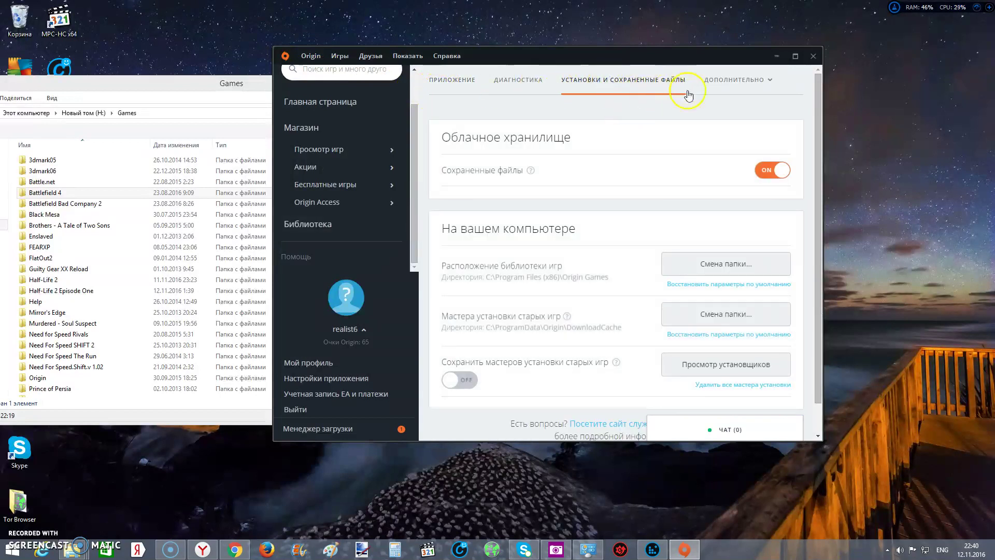
Step: Change the game library location to the Games folder on drive H: and dismiss the settings notice
left_click(694, 268)
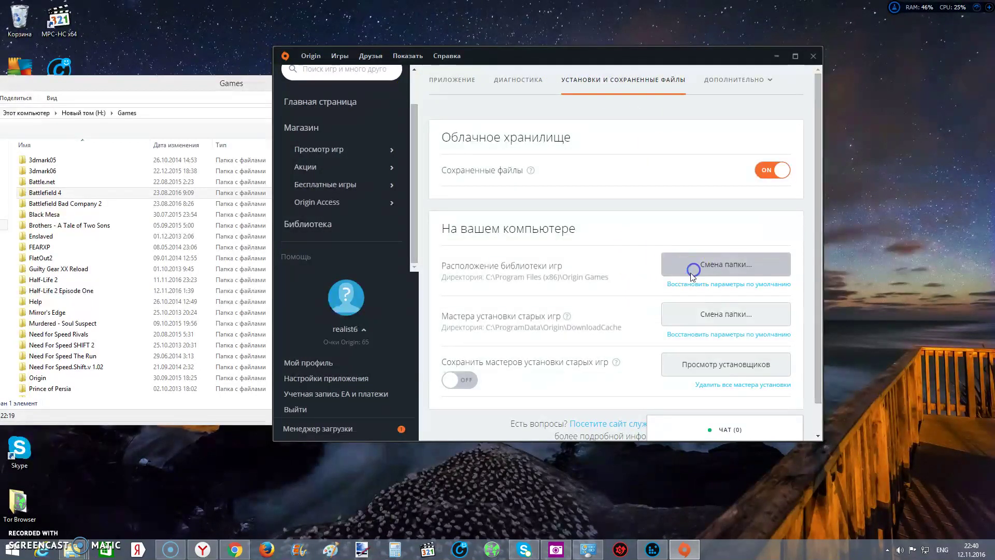
left_click(386, 70)
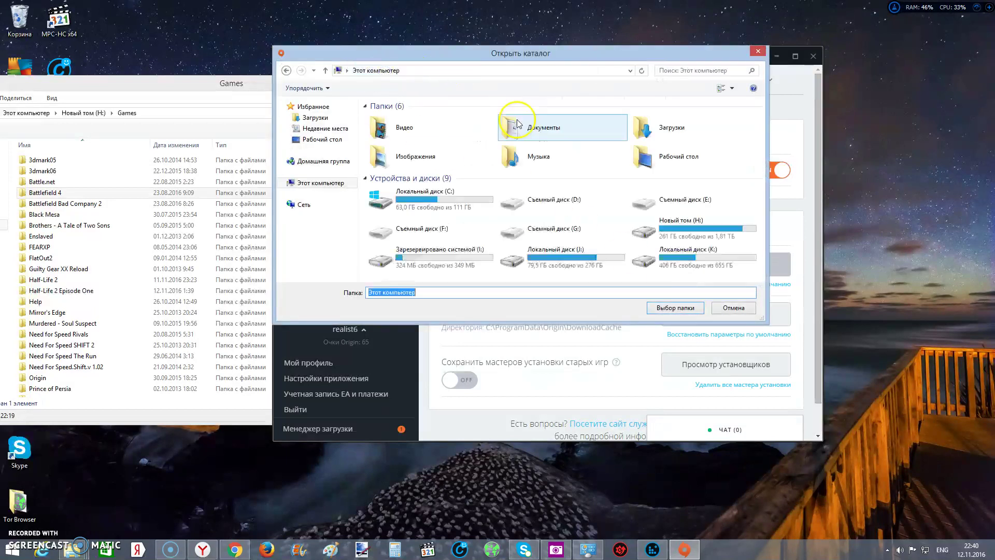
double_click(679, 225)
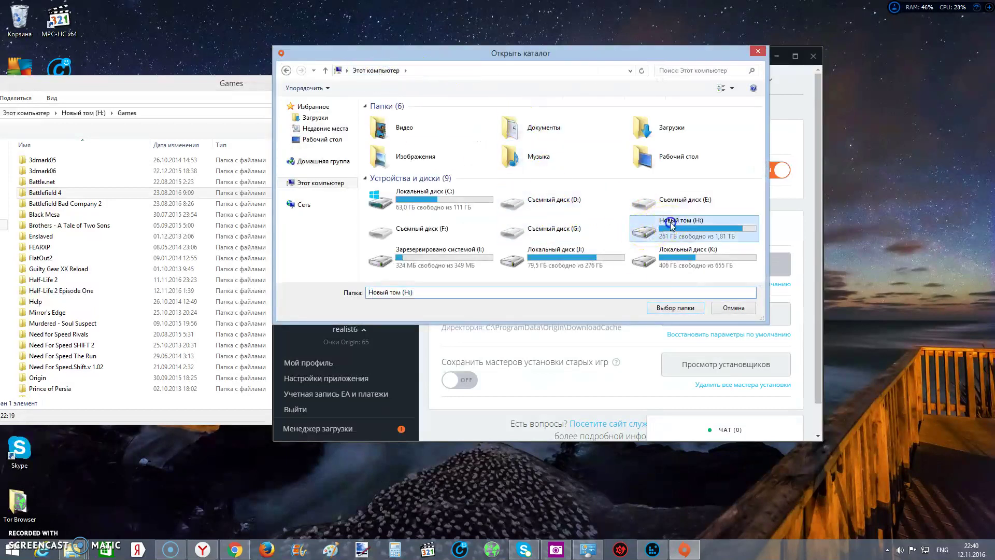
scroll(612, 173, "down", 3)
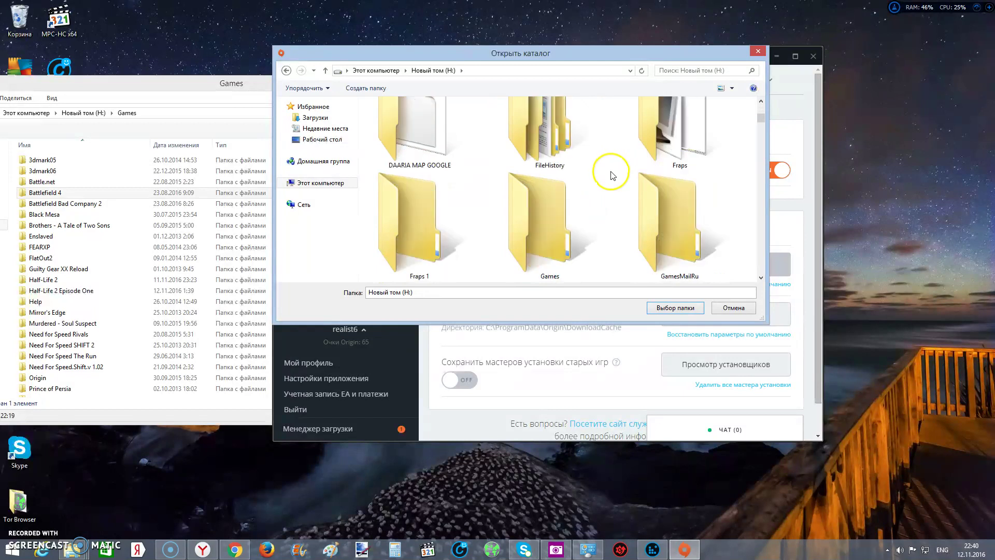
scroll(628, 170, "down", 3)
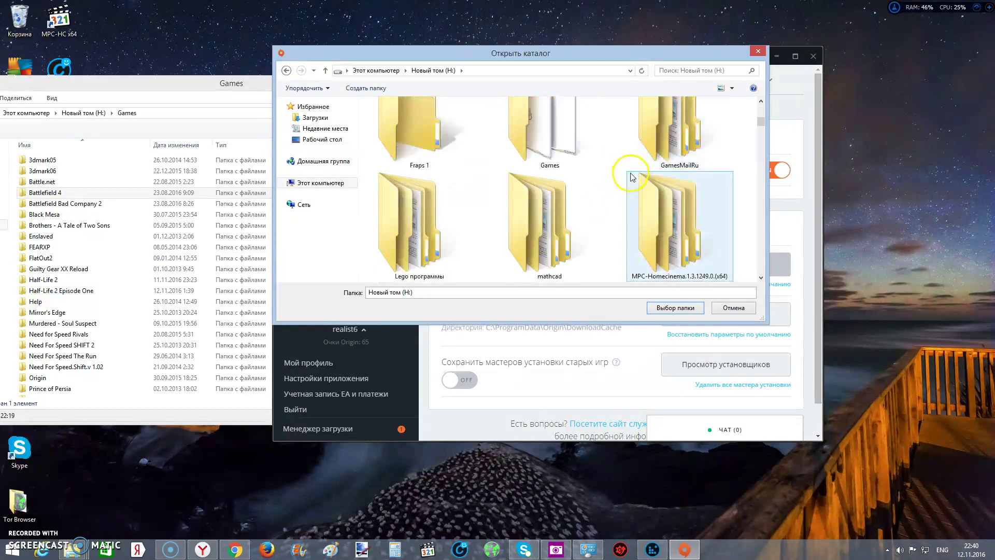
left_click(596, 151)
left_click(668, 307)
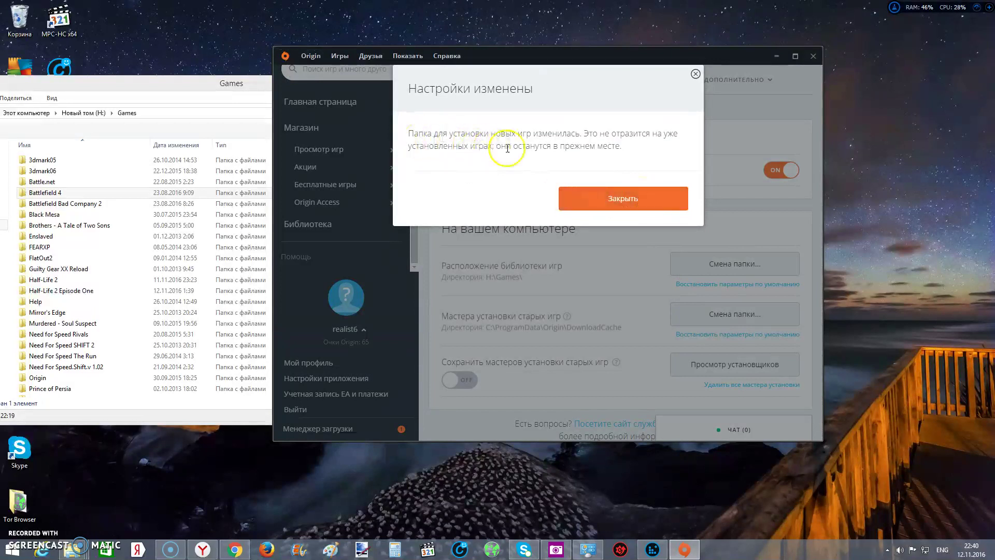
left_click(620, 201)
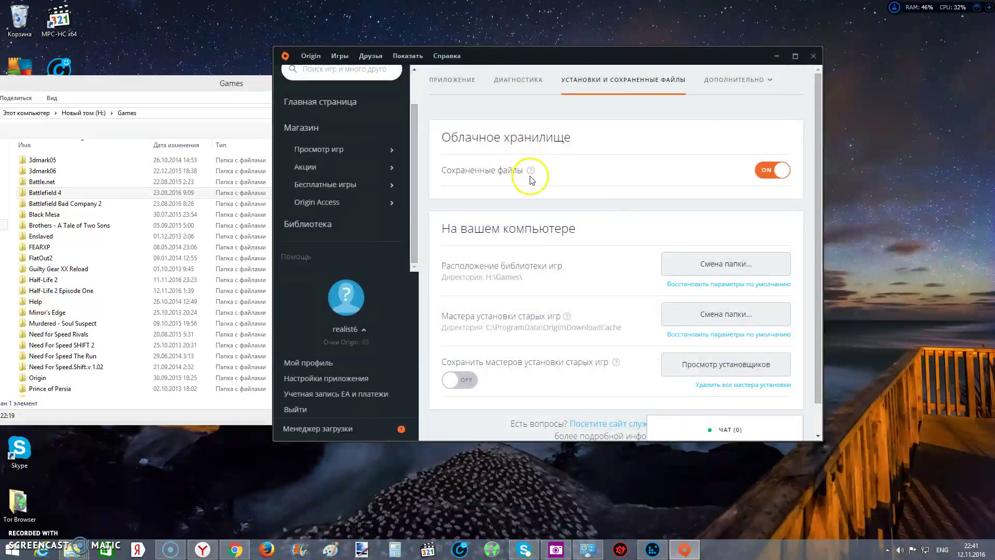
Step: Open Battlefield: Bad Company 2 from the game library and start its download
left_click(332, 58)
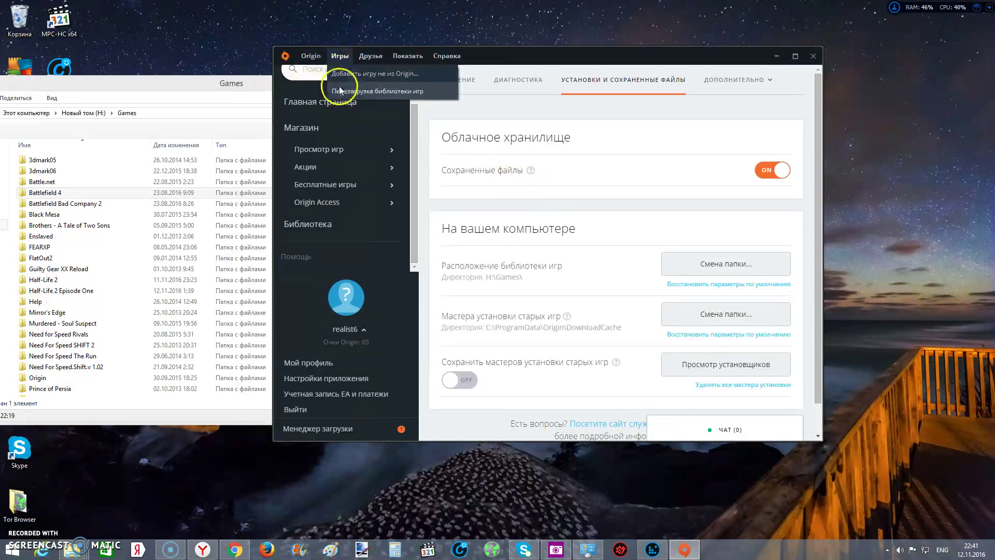
left_click(311, 57)
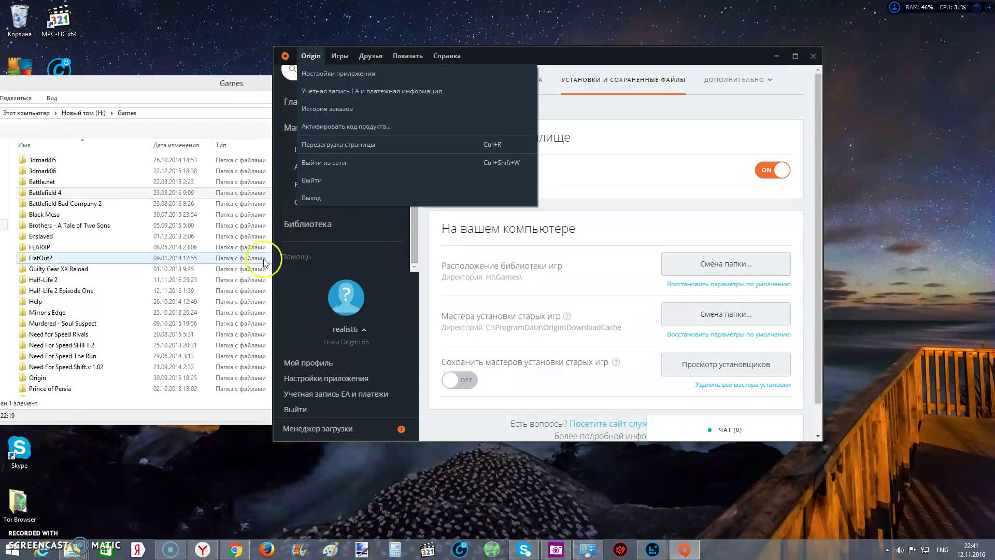
left_click(311, 266)
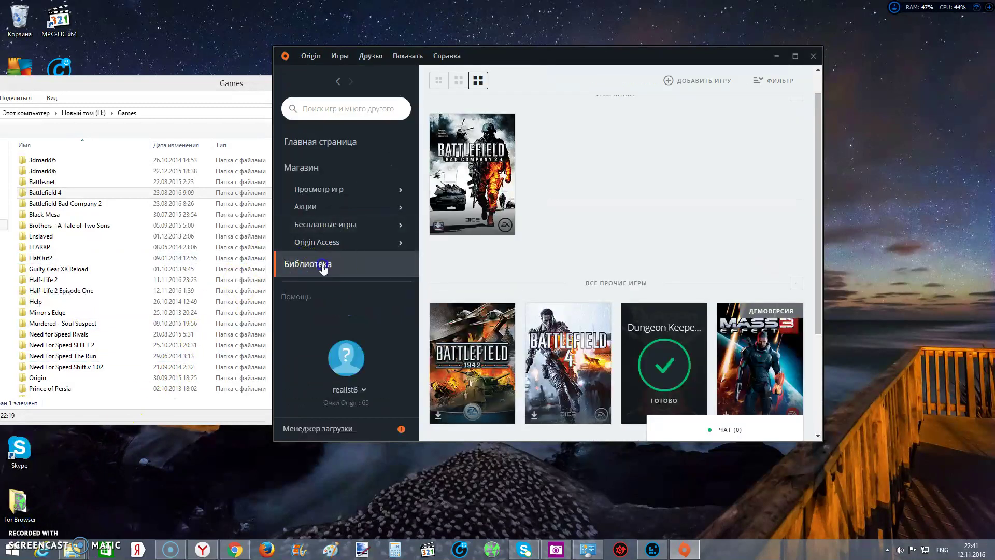
left_click(460, 152)
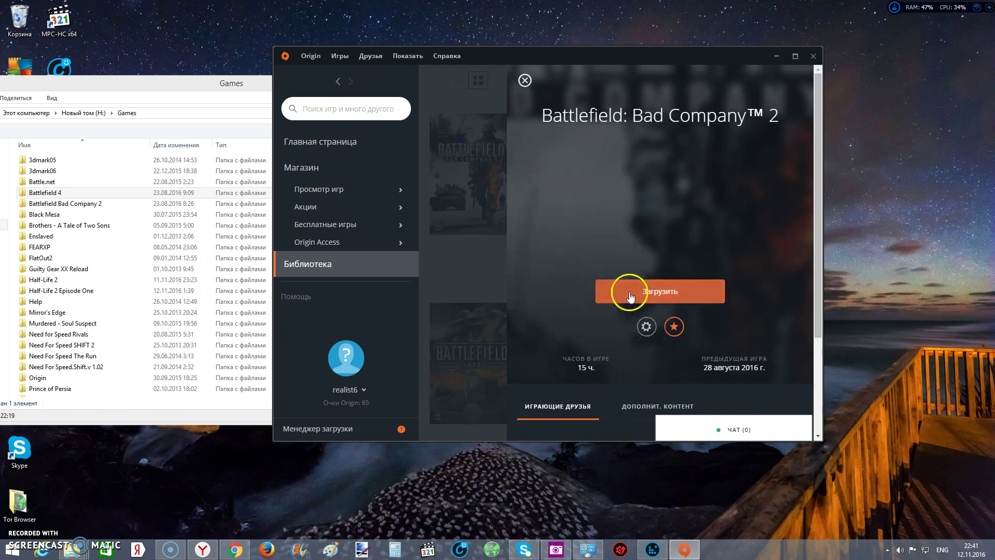
left_click(612, 294)
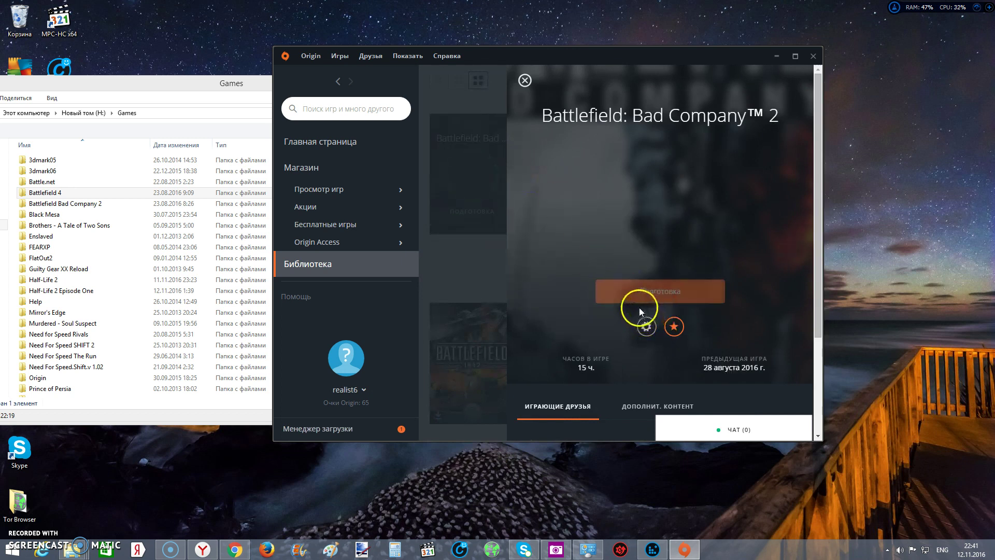
Step: Widen the Origin window to enlarge the Battlefield: Bad Company 2 details page
left_click_drag(639, 63, 607, 55)
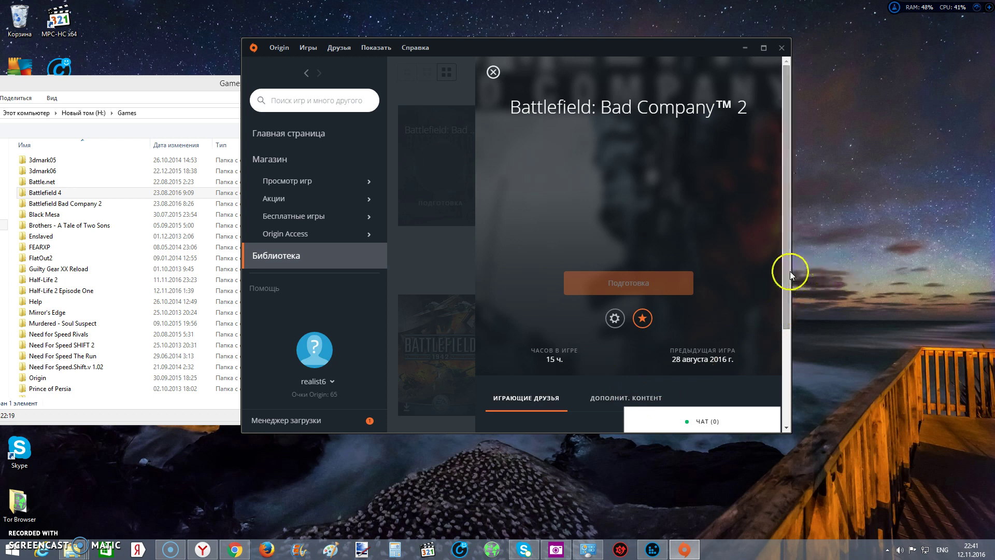
left_click_drag(792, 270, 922, 267)
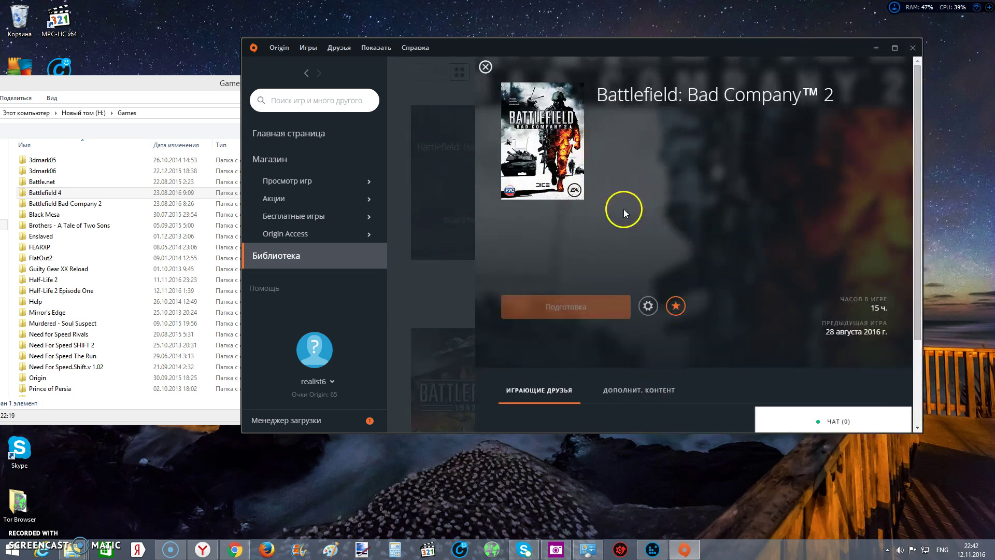
scroll(614, 171, "down", 1)
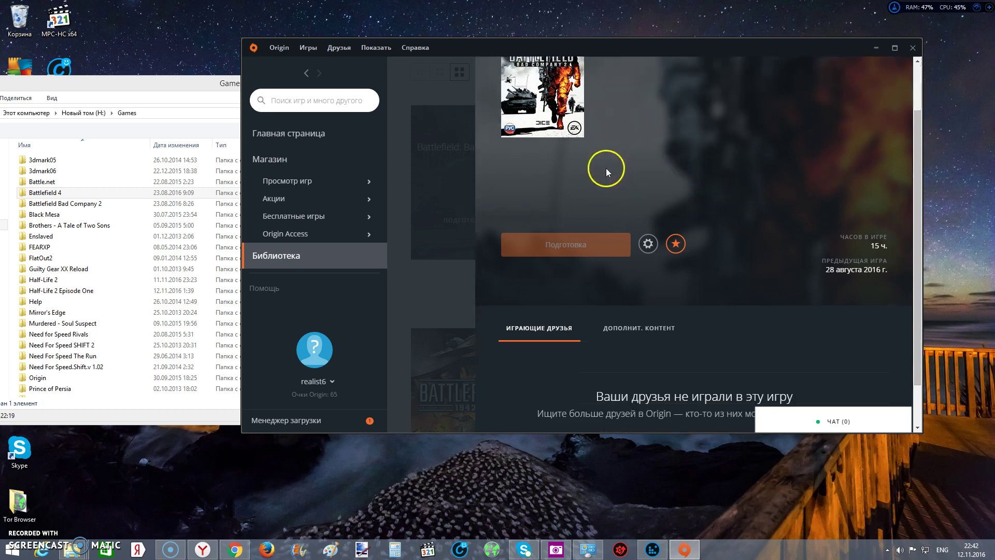
scroll(607, 170, "up", 1)
scroll(617, 173, "down", 2)
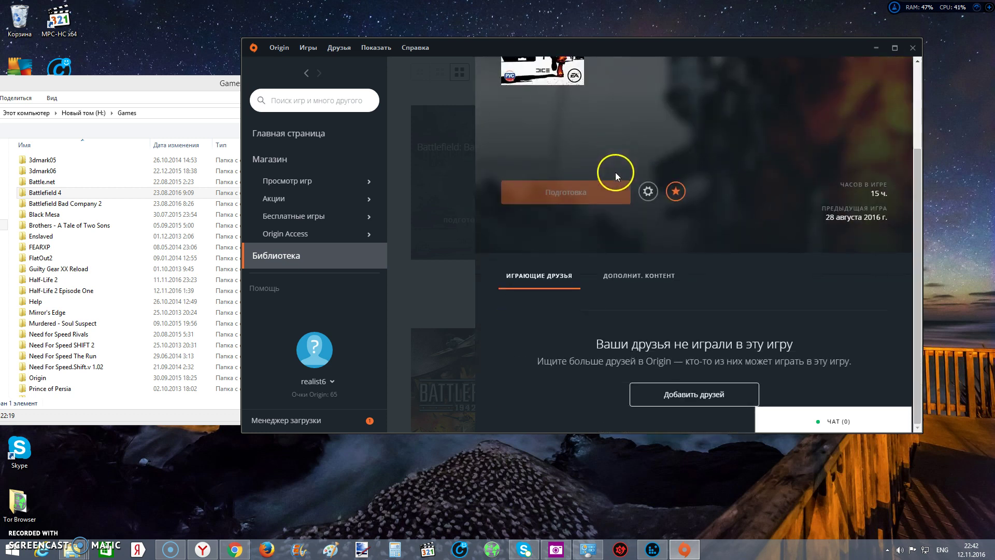
scroll(614, 172, "up", 2)
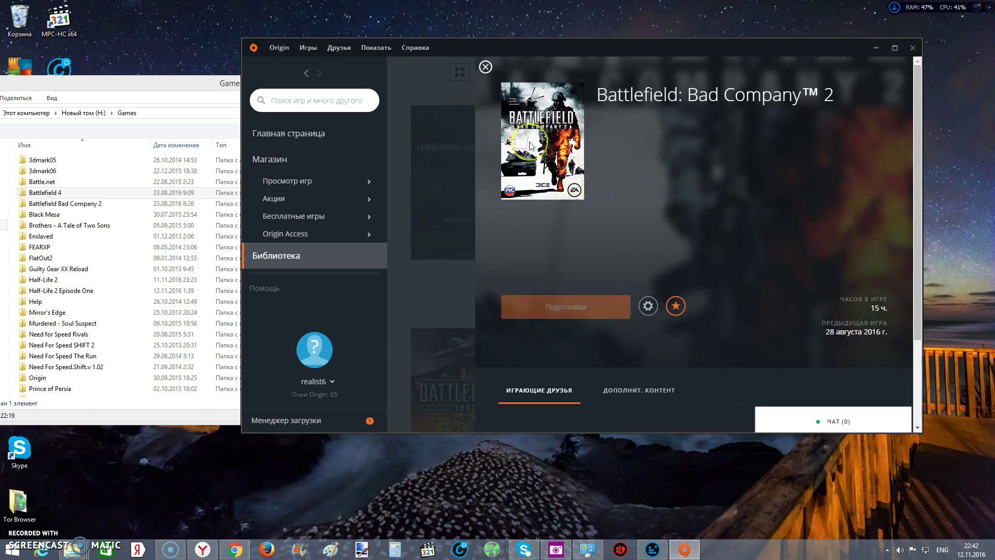
Step: Confirm the Bad Company 2 download with desktop and Start menu shortcuts, and remove Dungeon Keeper from the finished downloads
left_click(475, 73)
left_click(486, 68)
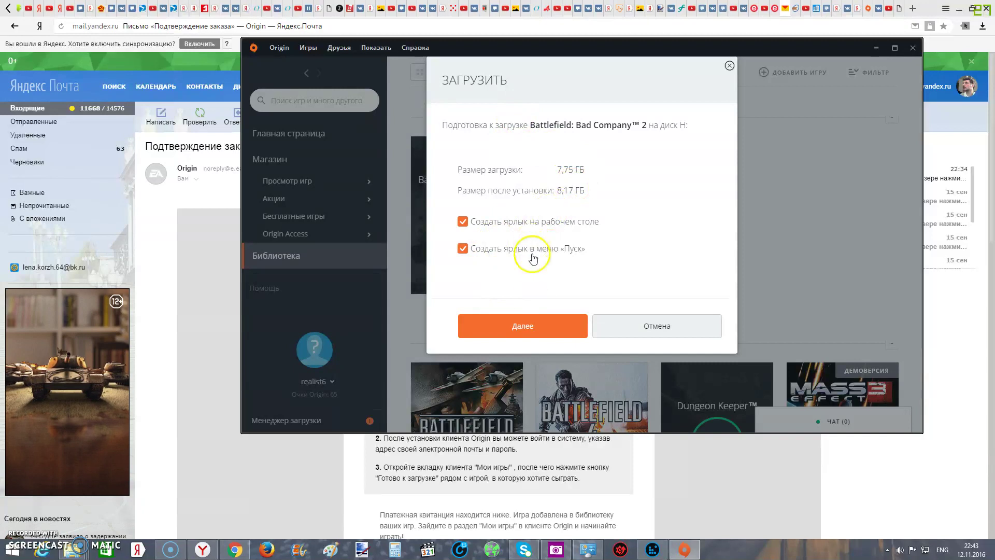
left_click(544, 324)
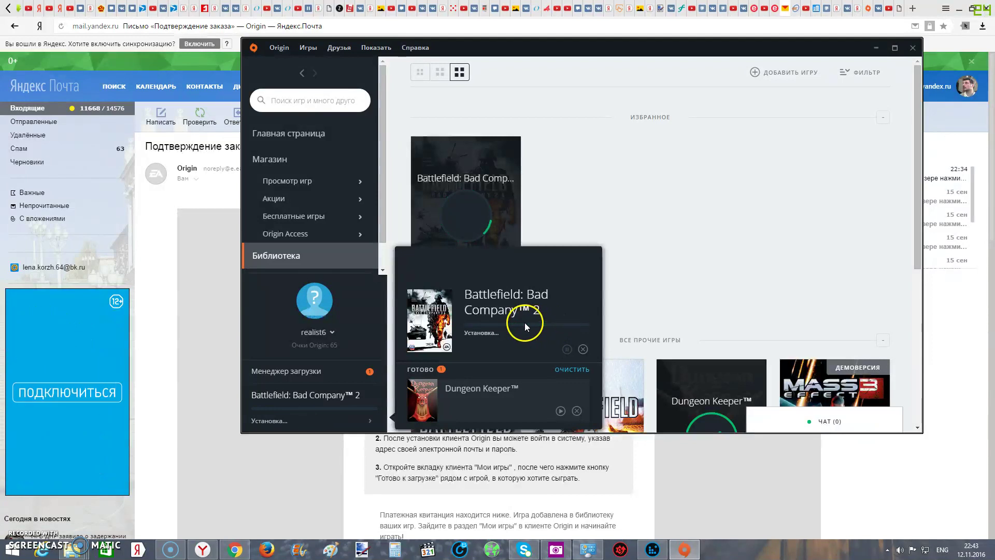
left_click(577, 412)
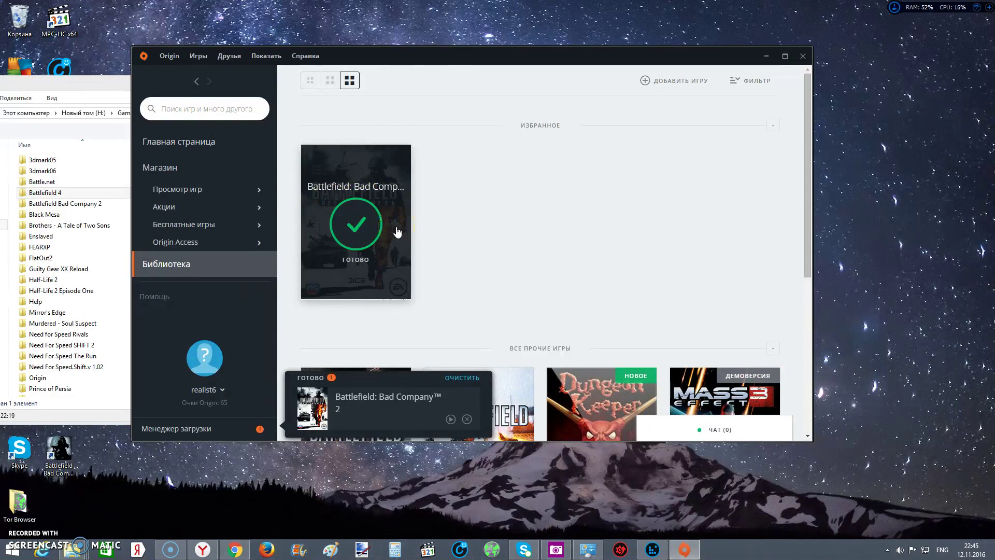
Step: Reposition the Origin window and the Games folder window on the desktop
left_click_drag(398, 231, 453, 180)
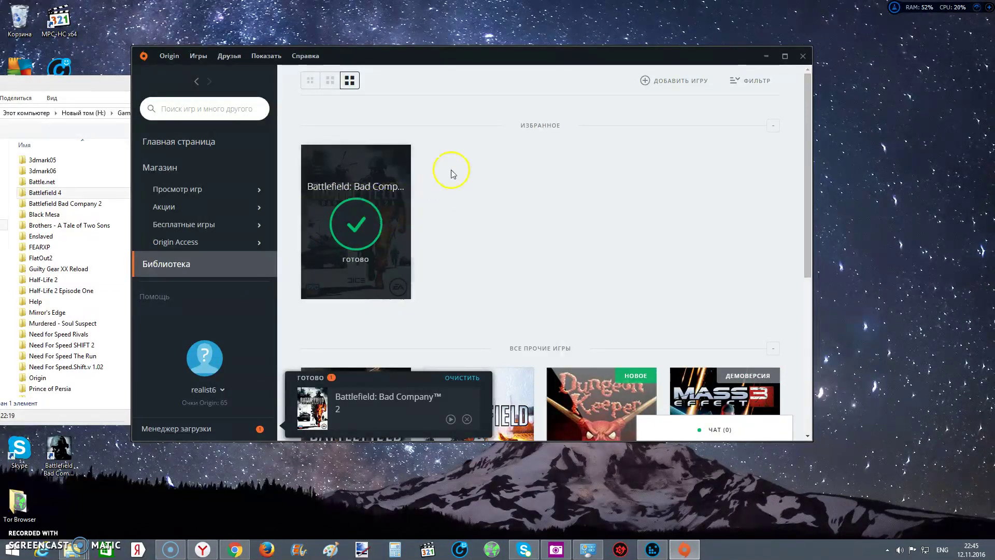
left_click_drag(459, 66, 503, 43)
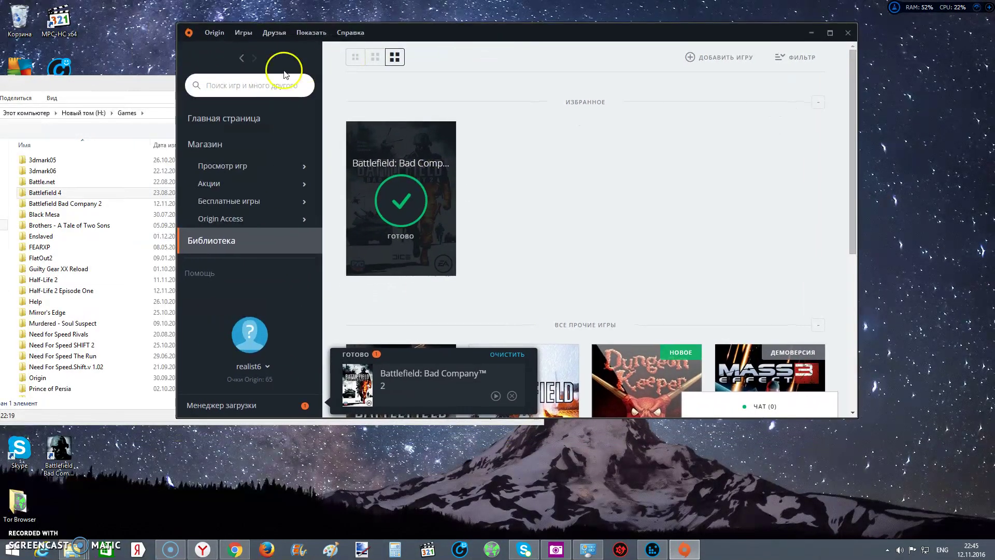
left_click(151, 92)
left_click_drag(474, 90, 295, 102)
left_click(444, 217)
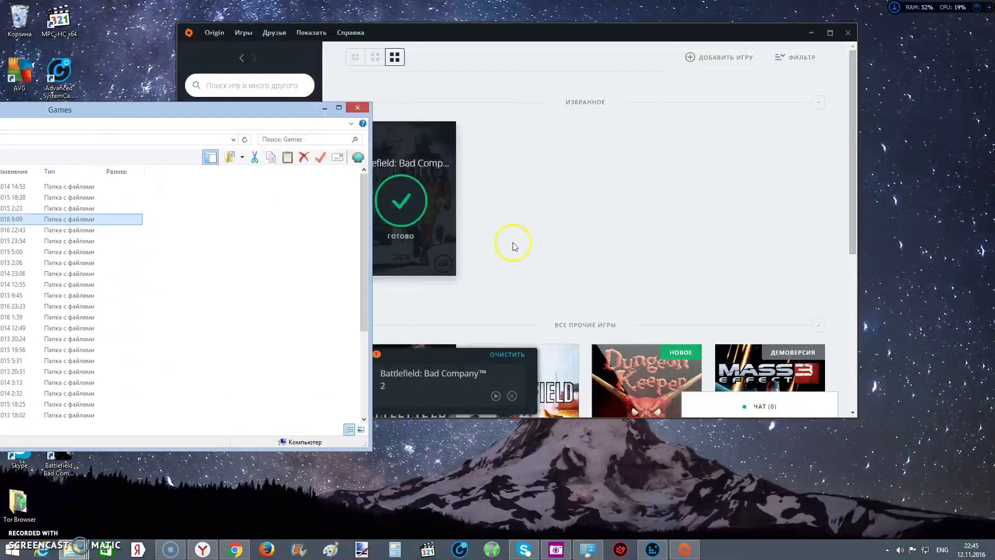
Step: Open Battlefield 4 from the other games in the library and start its download
scroll(561, 276, "down", 1)
scroll(561, 277, "down", 1)
left_click(522, 277)
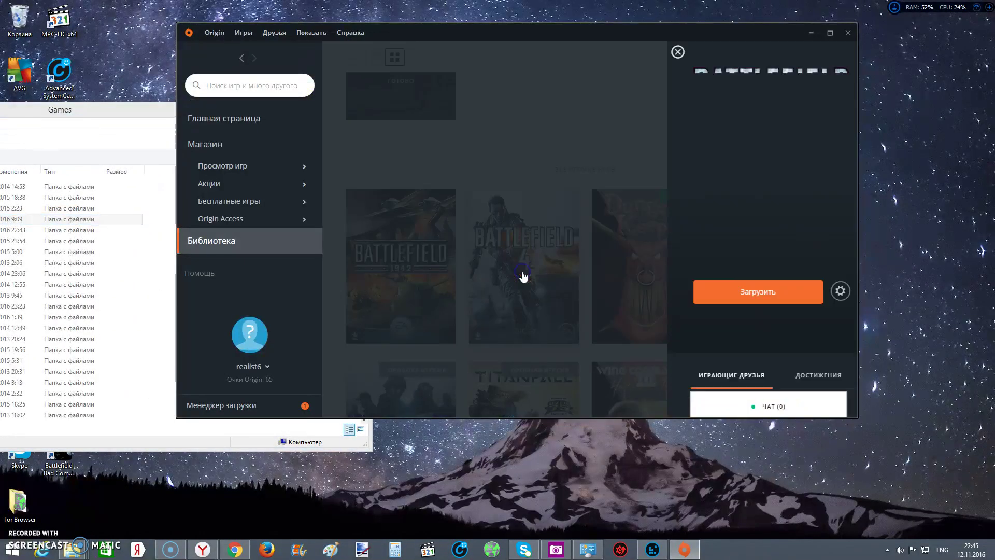
left_click(520, 295)
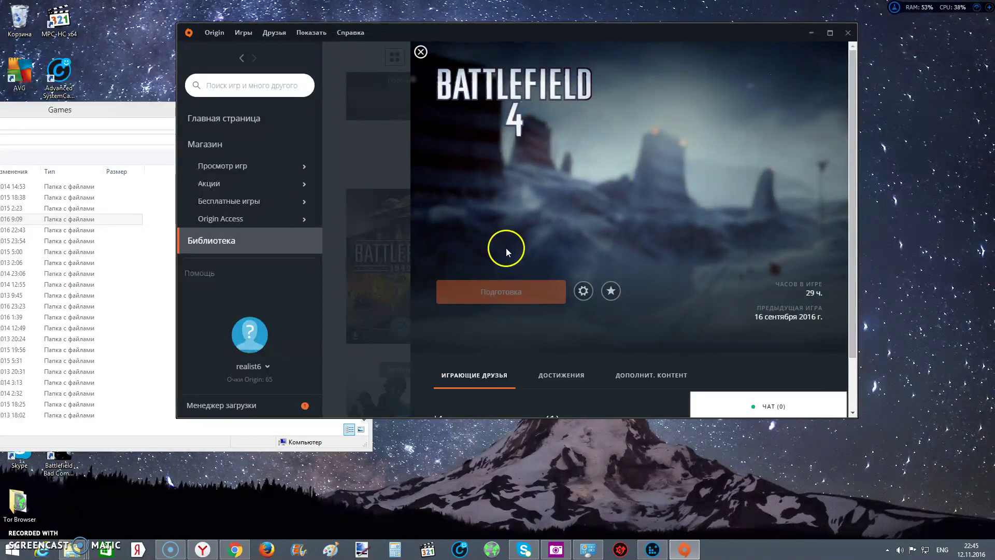
Step: Close the details page and confirm the Battlefield 4 download with both shortcuts and all additional content selected
left_click(377, 149)
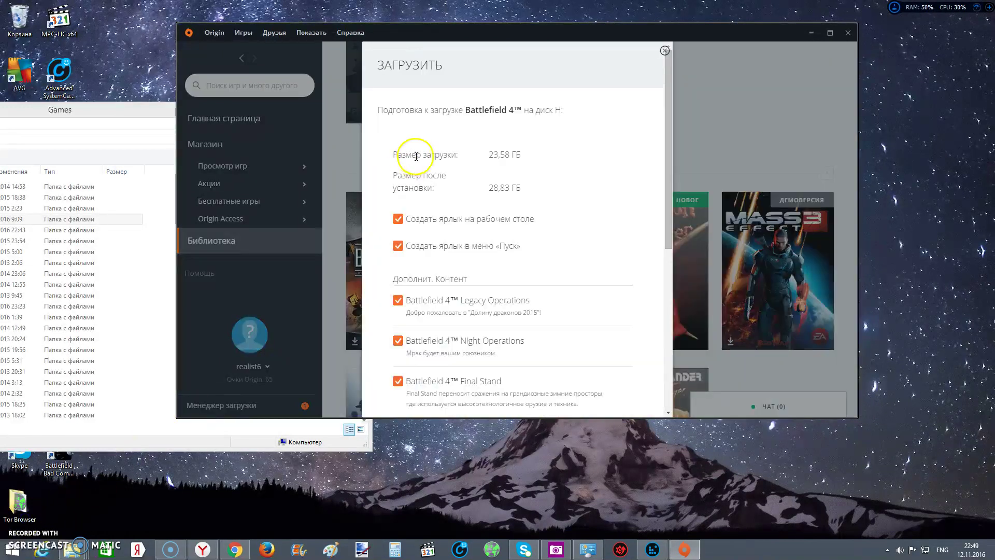
scroll(460, 191, "down", 6)
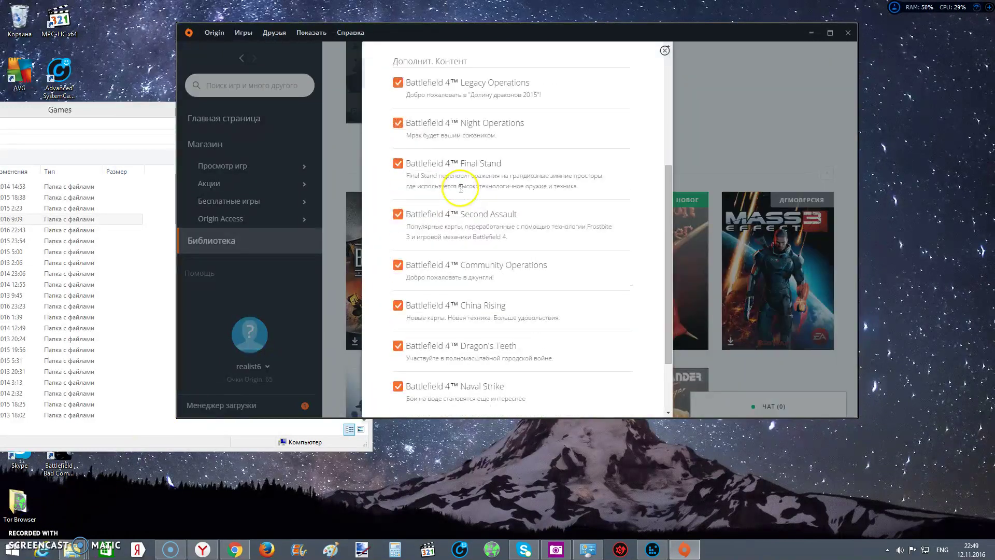
left_click(469, 394)
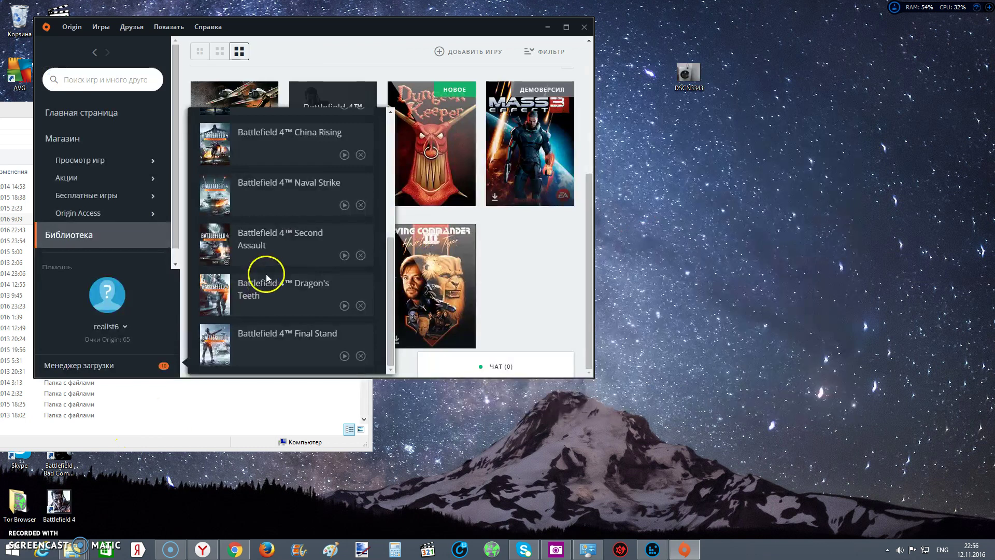
Step: Review the finished Battlefield games and add-ons in the download manager's list
left_click_drag(389, 269, 389, 145)
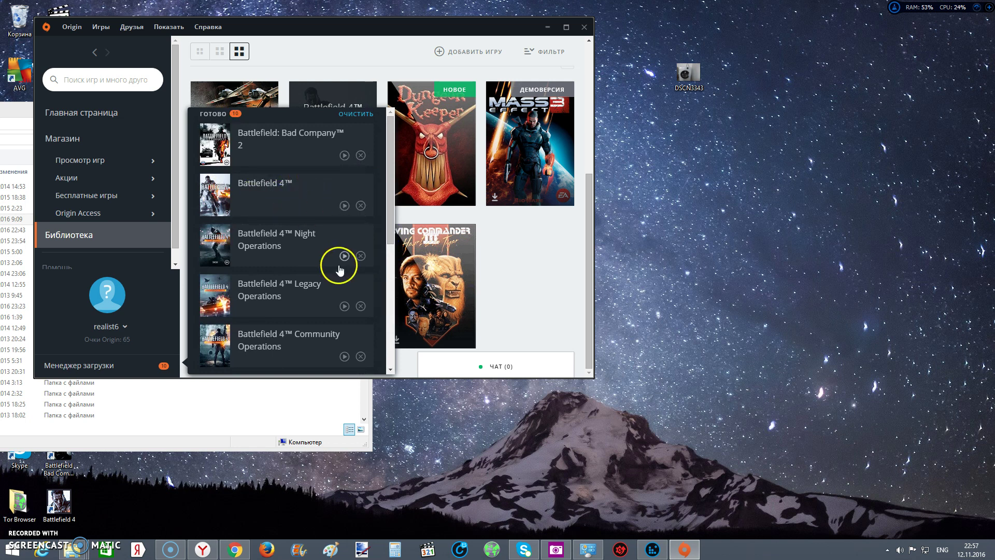
left_click_drag(390, 214, 381, 349)
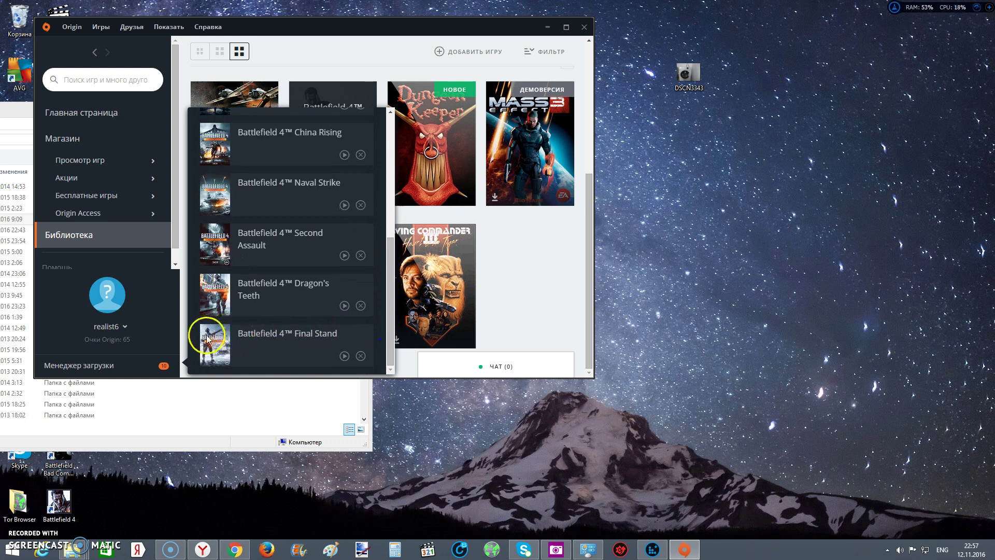